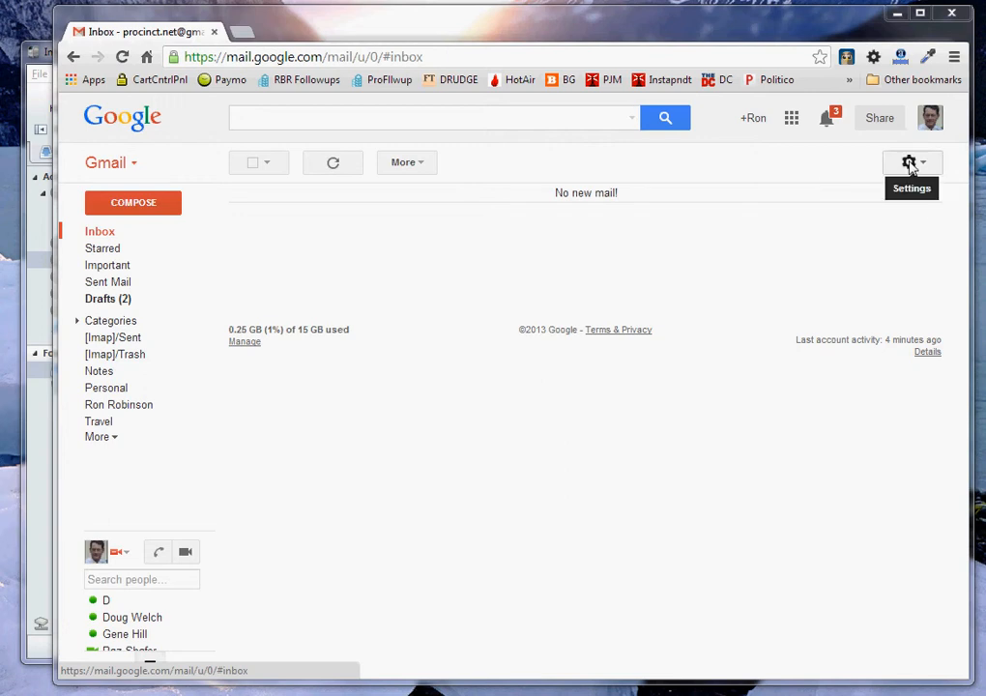
Step: Go to Settings > Forwarding and POP/IMAP and open the Add a forwarding address form
{"action": "left_click", "coordinate": [910, 164]}
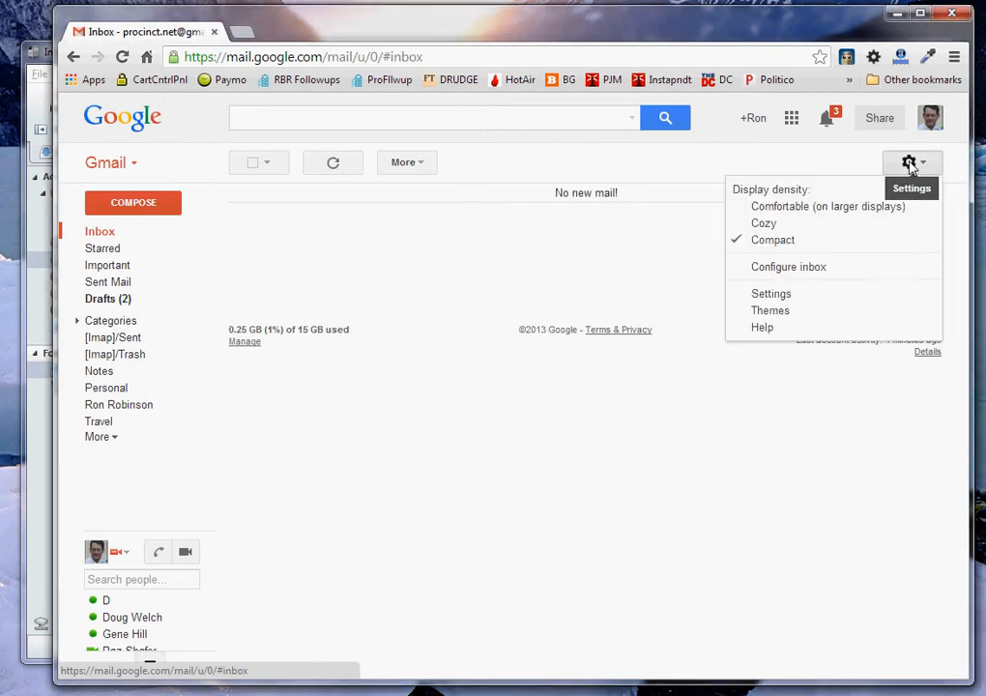
{"action": "left_click", "coordinate": [868, 299]}
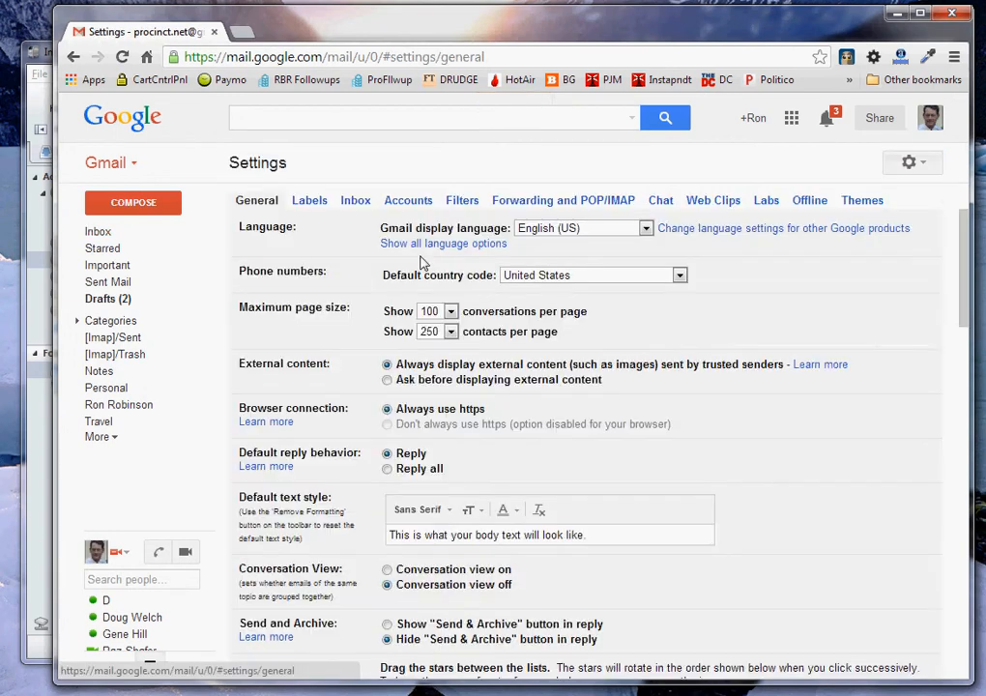
{"action": "left_click", "coordinate": [551, 205]}
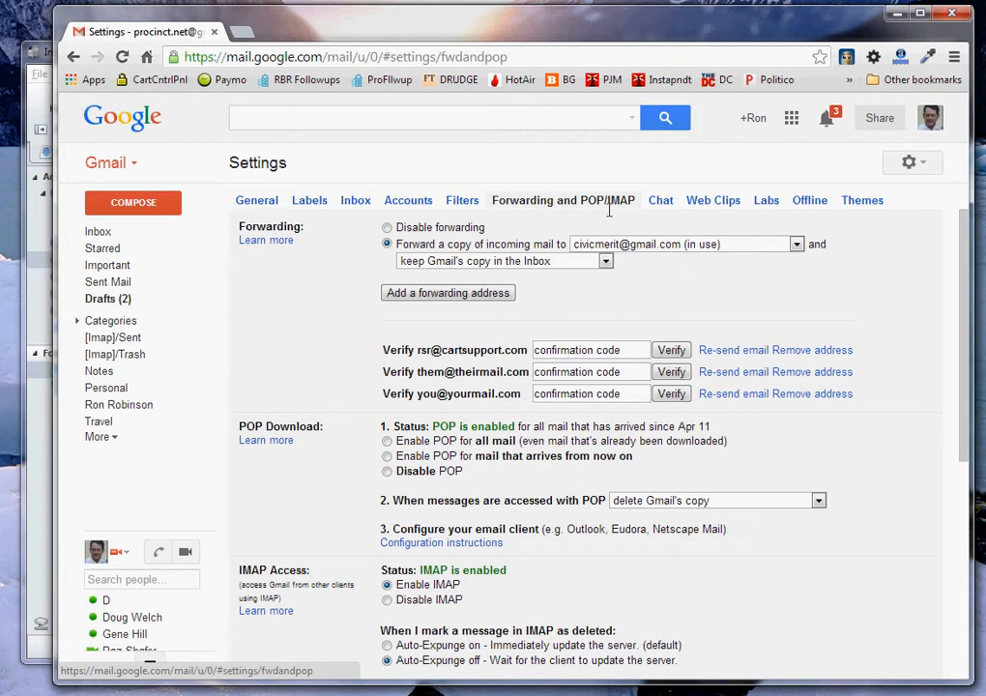
{"action": "left_click", "coordinate": [475, 295]}
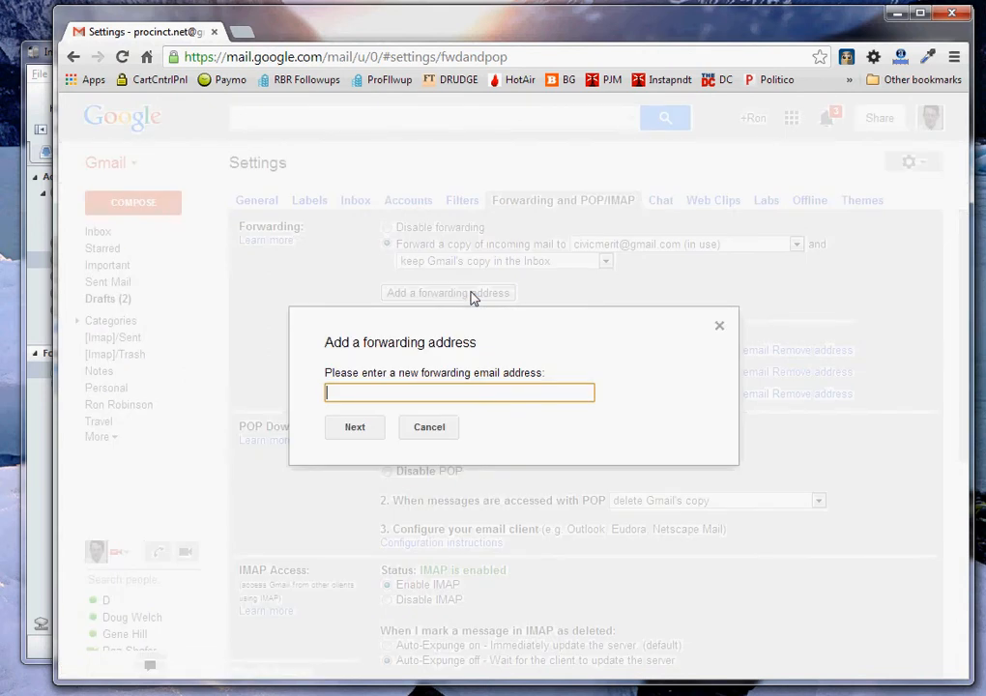
Step: Enter the new forwarding email address and confirm so Gmail sends it a confirmation code
{"action": "type", "text": "your@youraddress.com"}
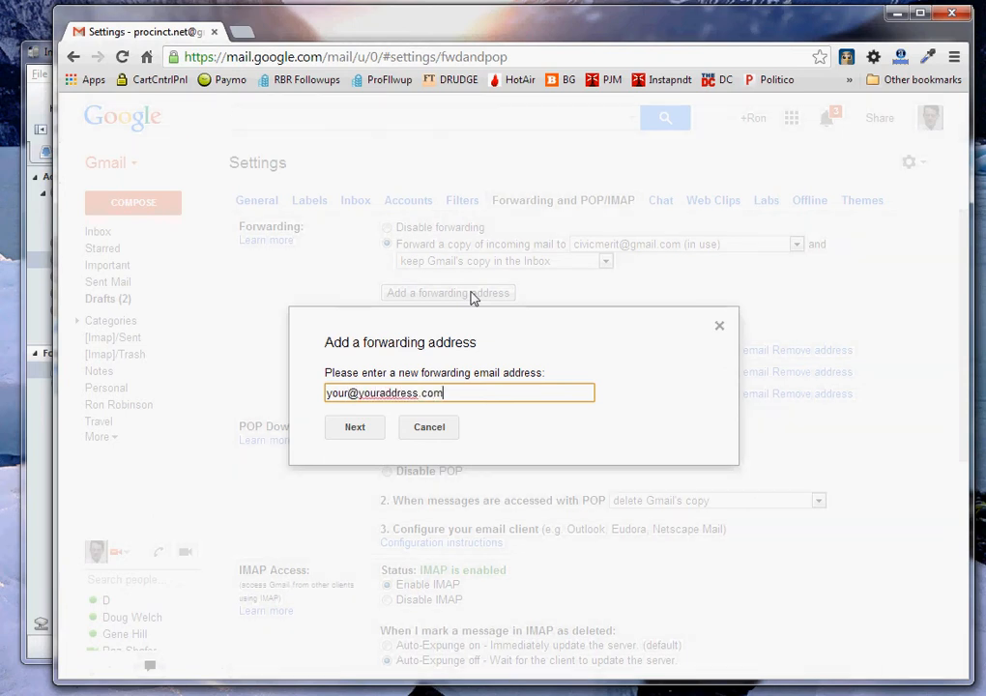
{"action": "left_click", "coordinate": [341, 431]}
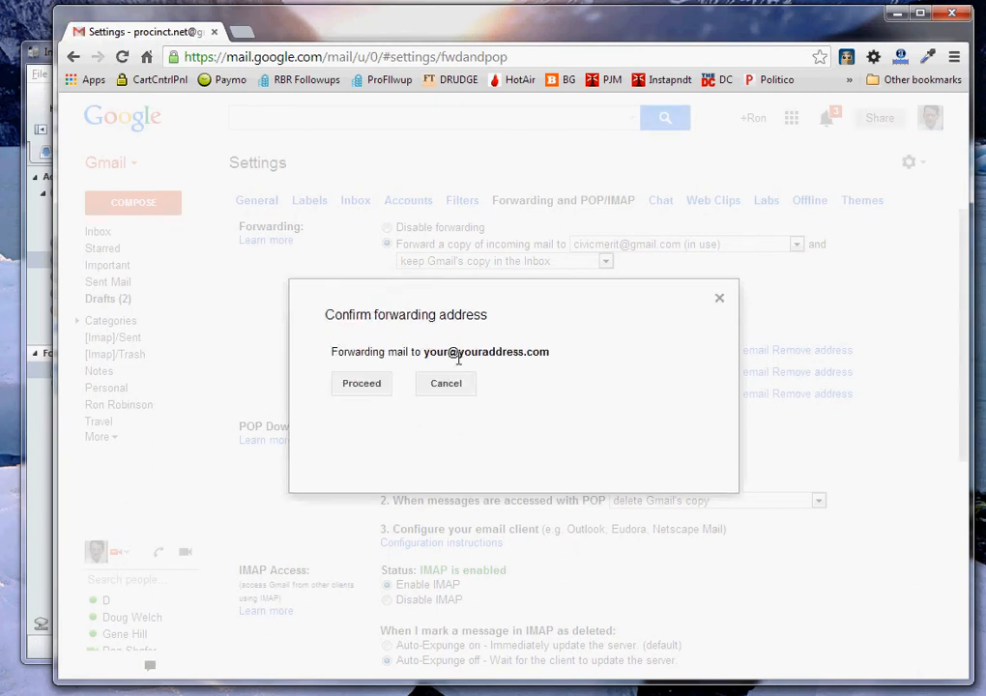
{"action": "left_click_drag", "start_coordinate": [457, 352], "coordinate": [423, 352]}
{"action": "left_click_drag", "start_coordinate": [489, 358], "coordinate": [550, 353]}
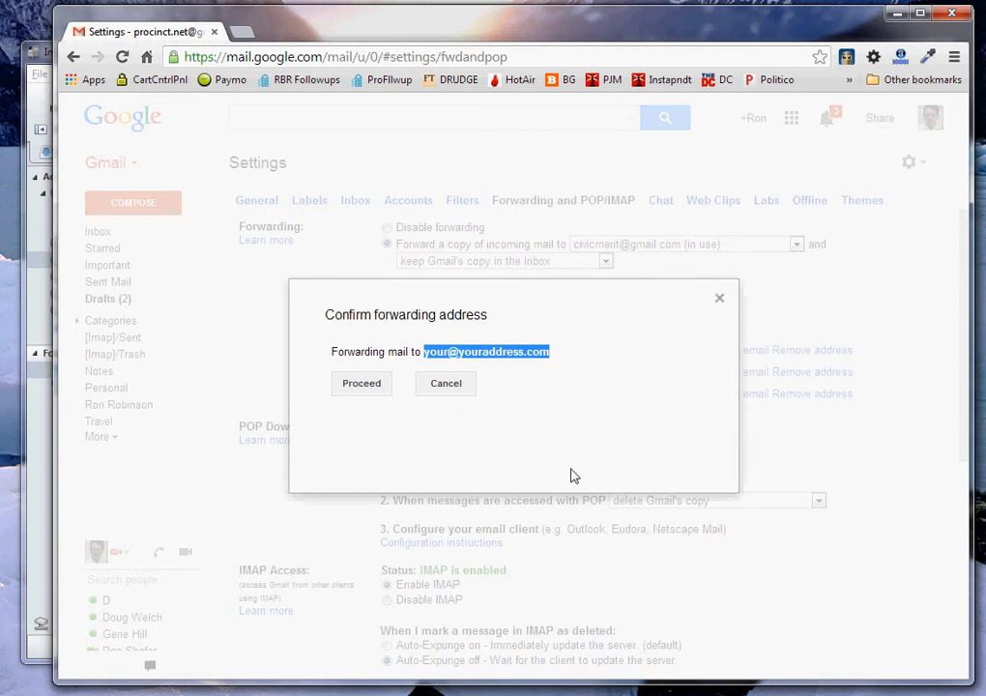
{"action": "left_click", "coordinate": [350, 387]}
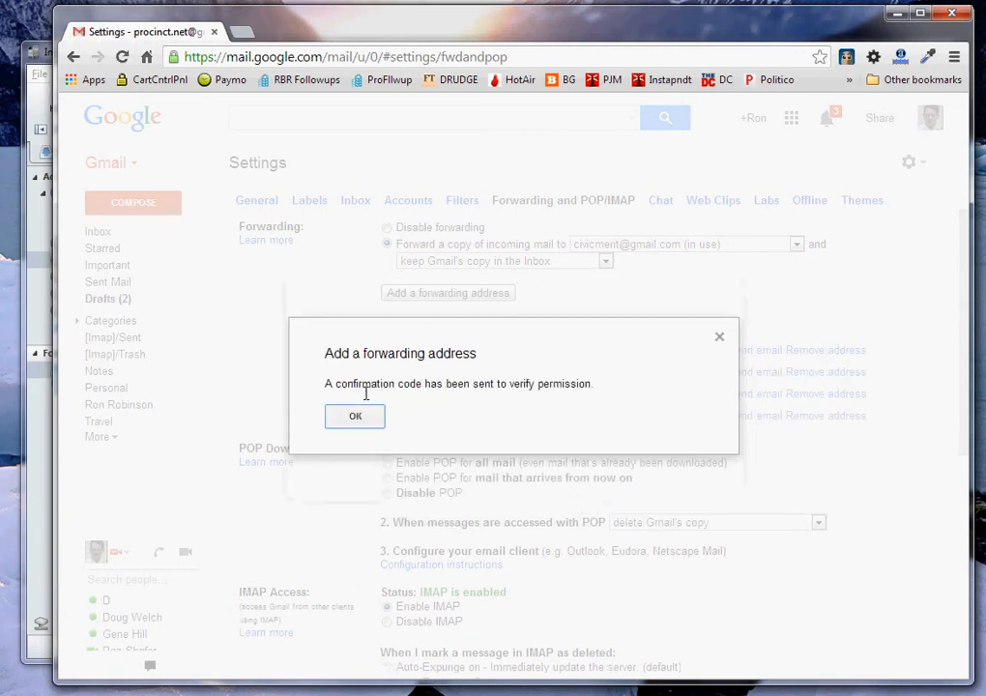
{"action": "left_click", "coordinate": [354, 417]}
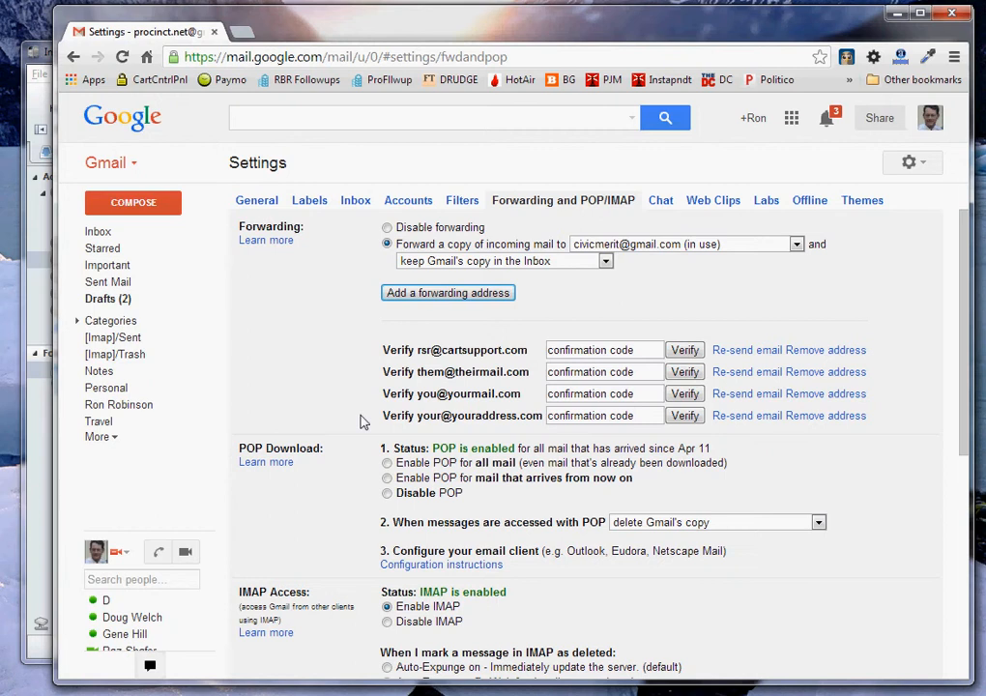
Step: In Postbox, open the Gmail Forwarding Confirmation email and enlarge the preview pane to show its body
{"action": "left_click", "coordinate": [32, 478]}
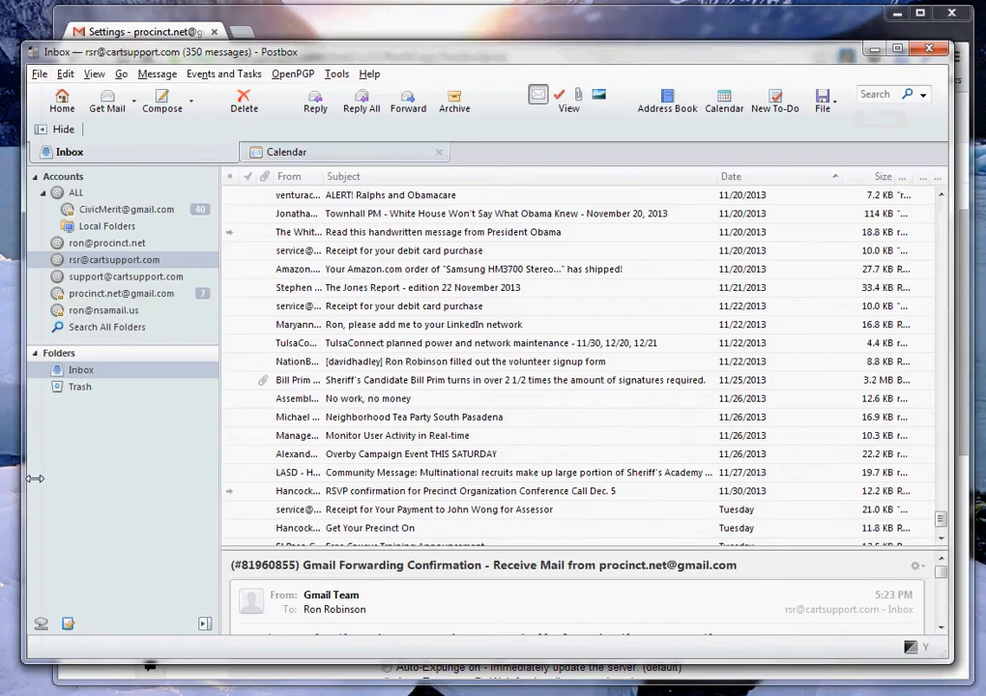
{"action": "scroll", "coordinate": [242, 501], "scroll_direction": "down", "scroll_amount": 2}
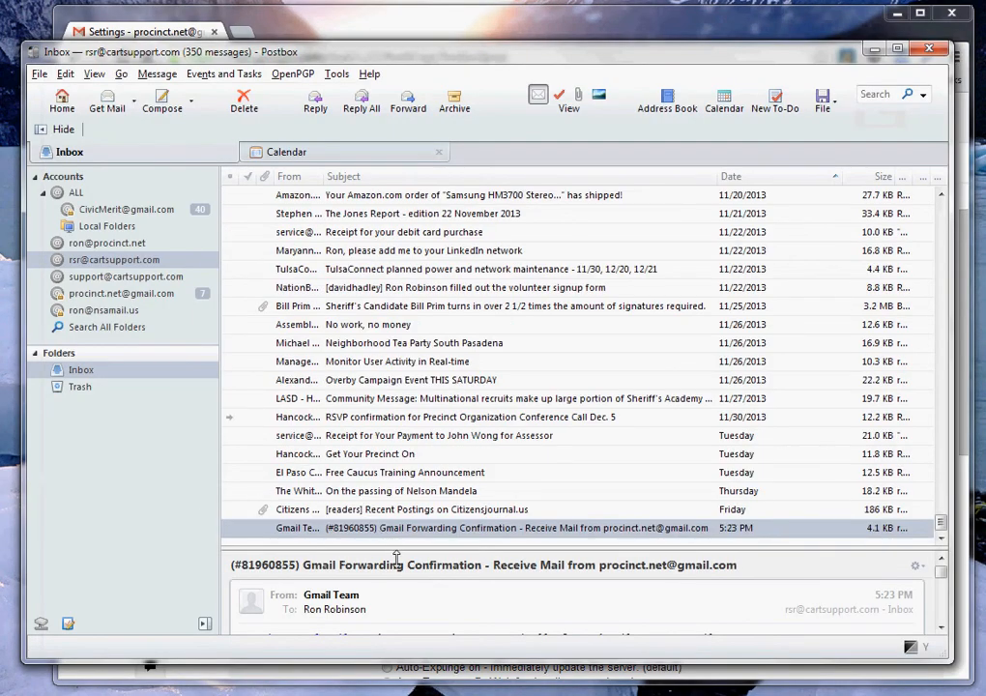
{"action": "left_click_drag", "start_coordinate": [395, 558], "coordinate": [395, 401]}
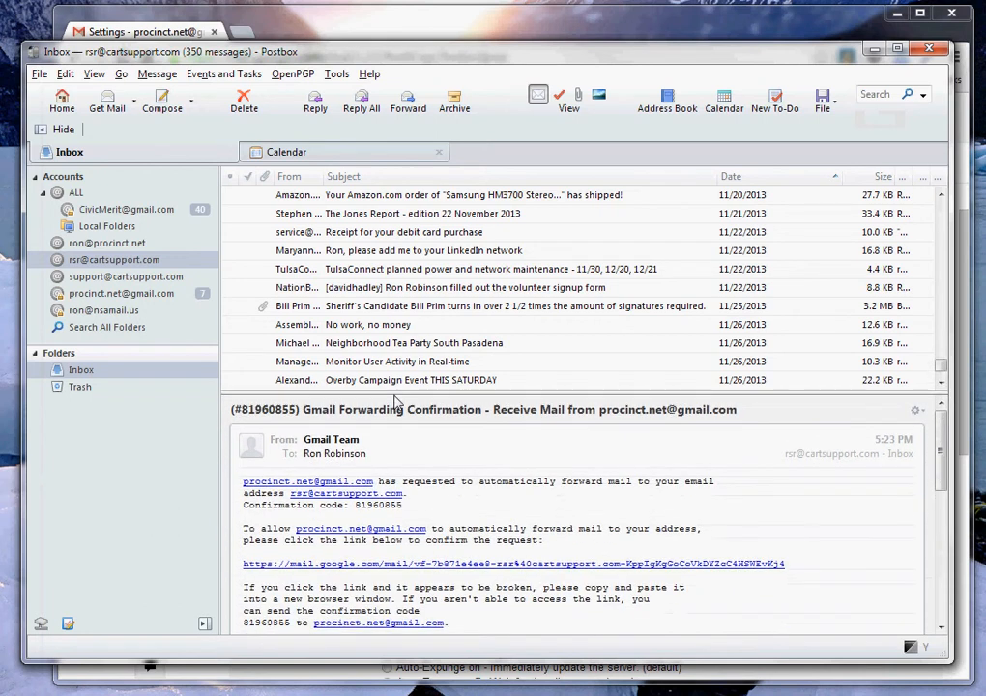
Step: Copy the confirmation code from the email and return to Gmail's forwarding settings
{"action": "left_click_drag", "start_coordinate": [354, 505], "coordinate": [406, 511]}
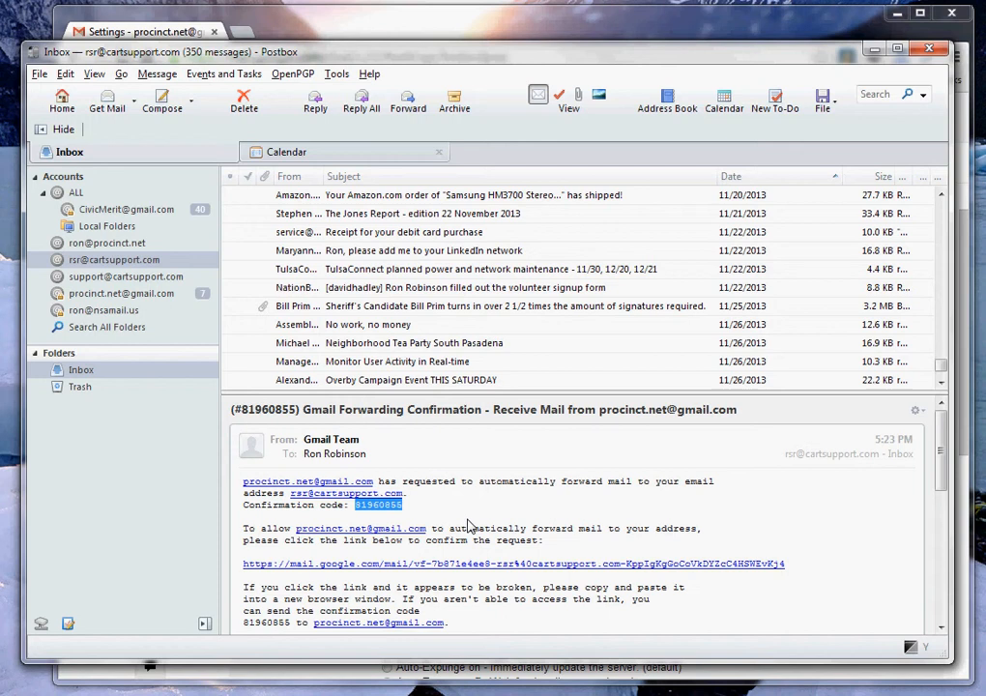
{"action": "left_click", "coordinate": [425, 512]}
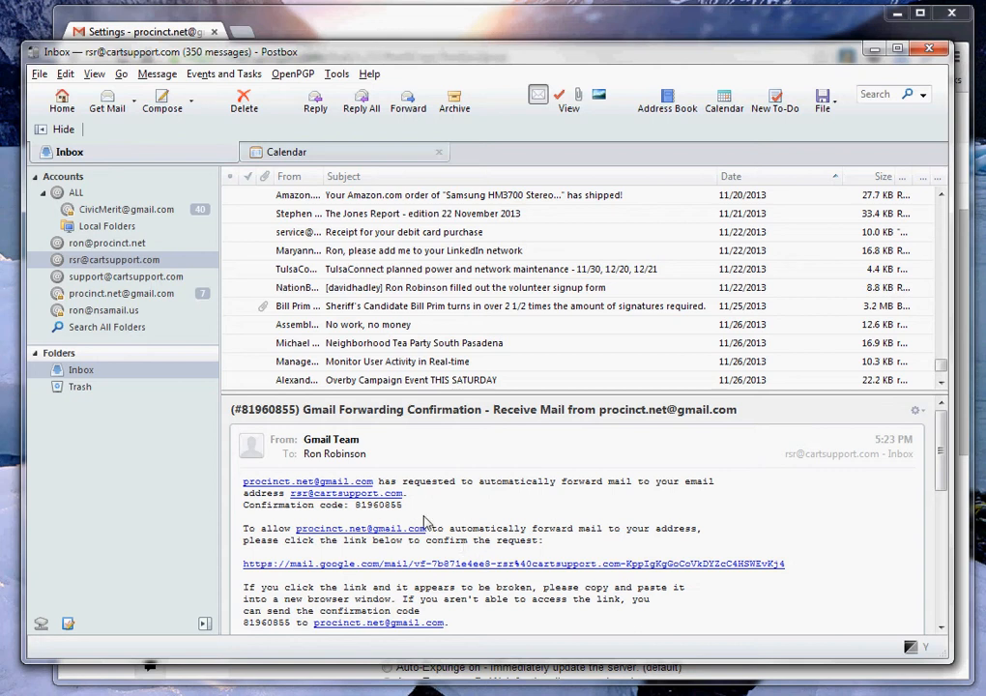
{"action": "left_click_drag", "start_coordinate": [406, 511], "coordinate": [354, 506]}
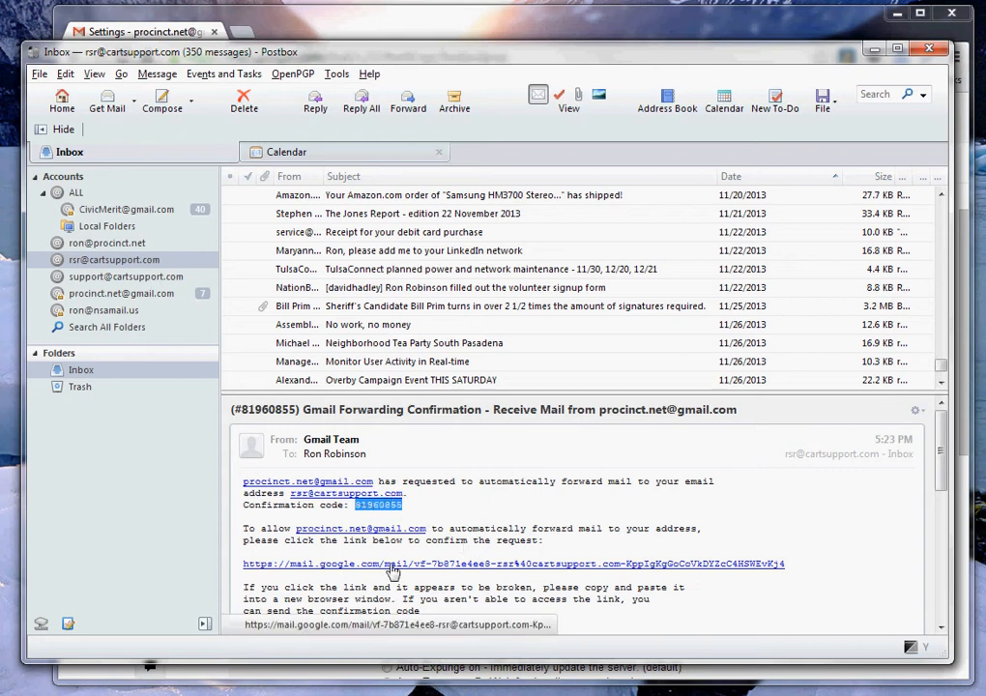
{"action": "left_click_drag", "start_coordinate": [785, 564], "coordinate": [243, 566]}
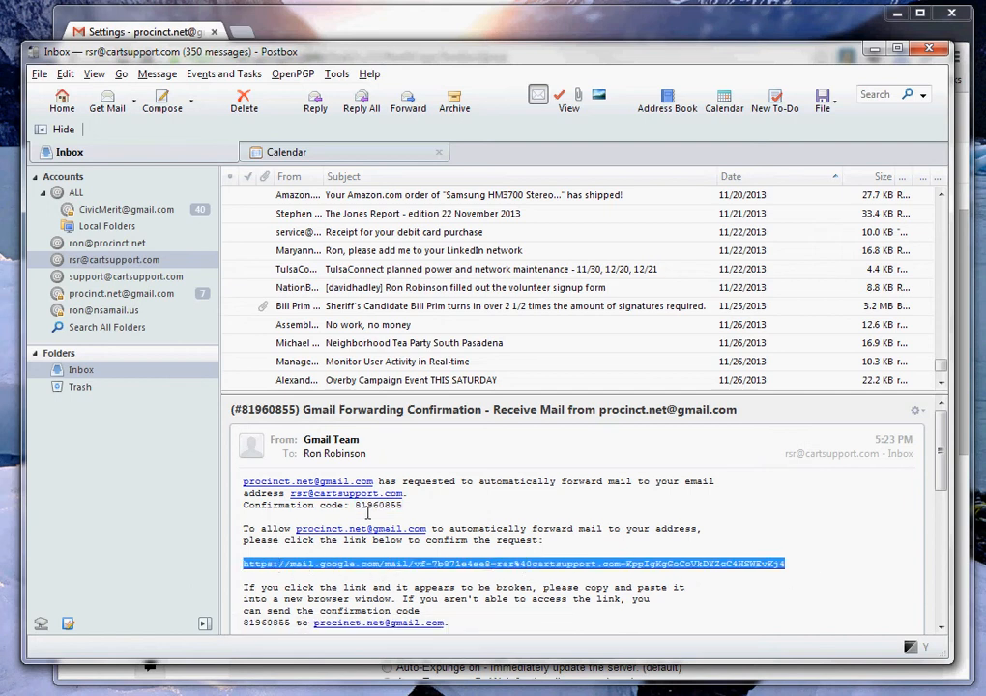
{"action": "left_click_drag", "start_coordinate": [354, 506], "coordinate": [413, 511]}
{"action": "key", "text": "ctrl+c"}
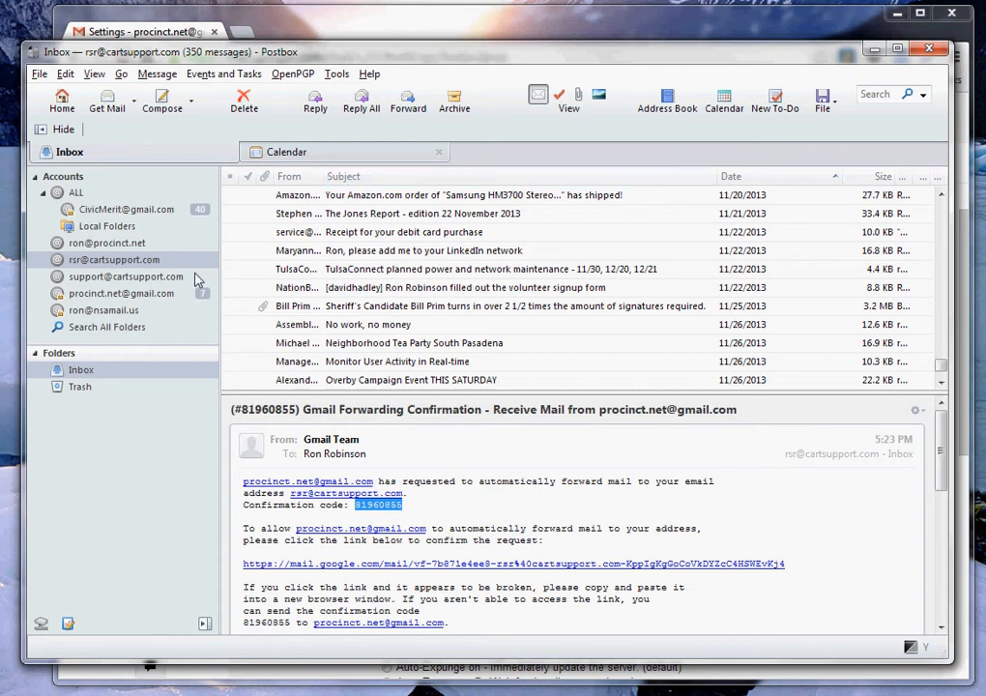
{"action": "left_click", "coordinate": [126, 29]}
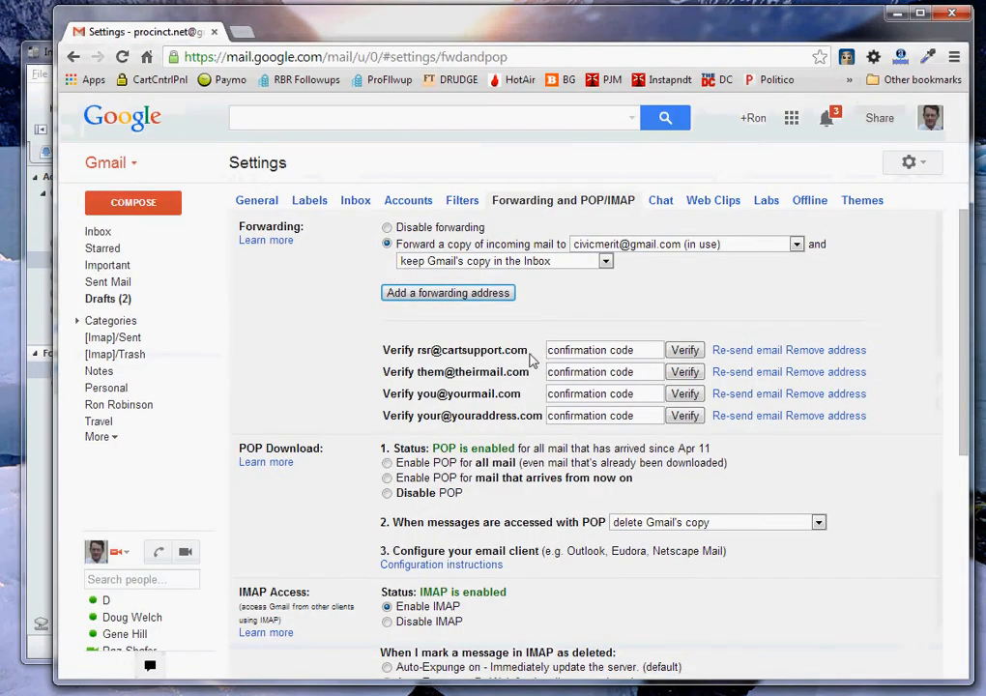
Step: Paste the copied confirmation code and verify the new forwarding address
{"action": "left_click", "coordinate": [614, 358]}
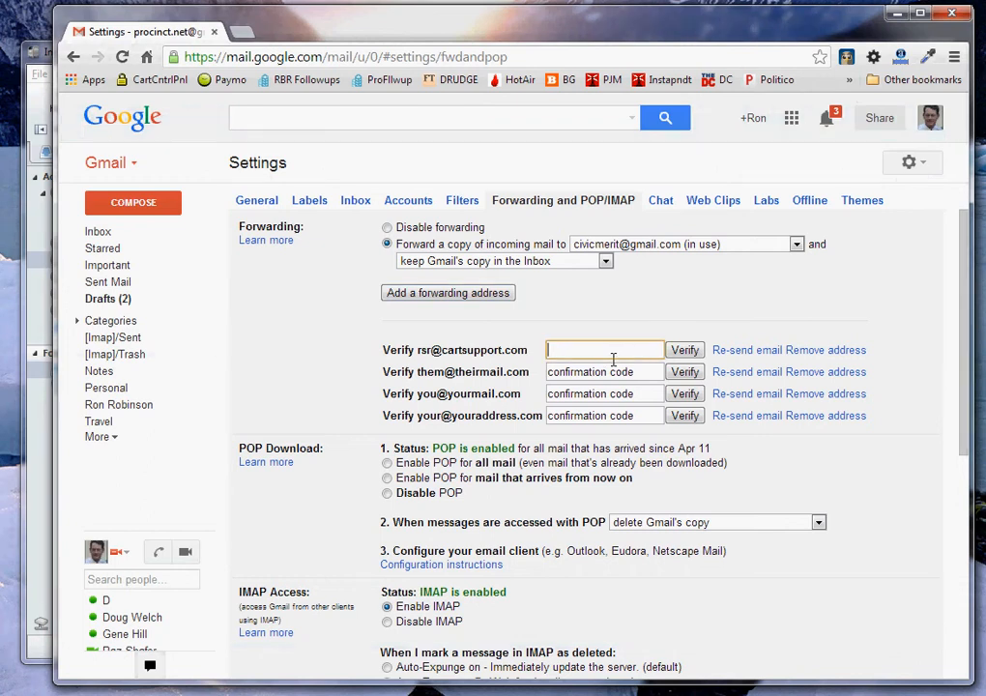
{"action": "key", "text": "ctrl+v"}
{"action": "left_click", "coordinate": [682, 352]}
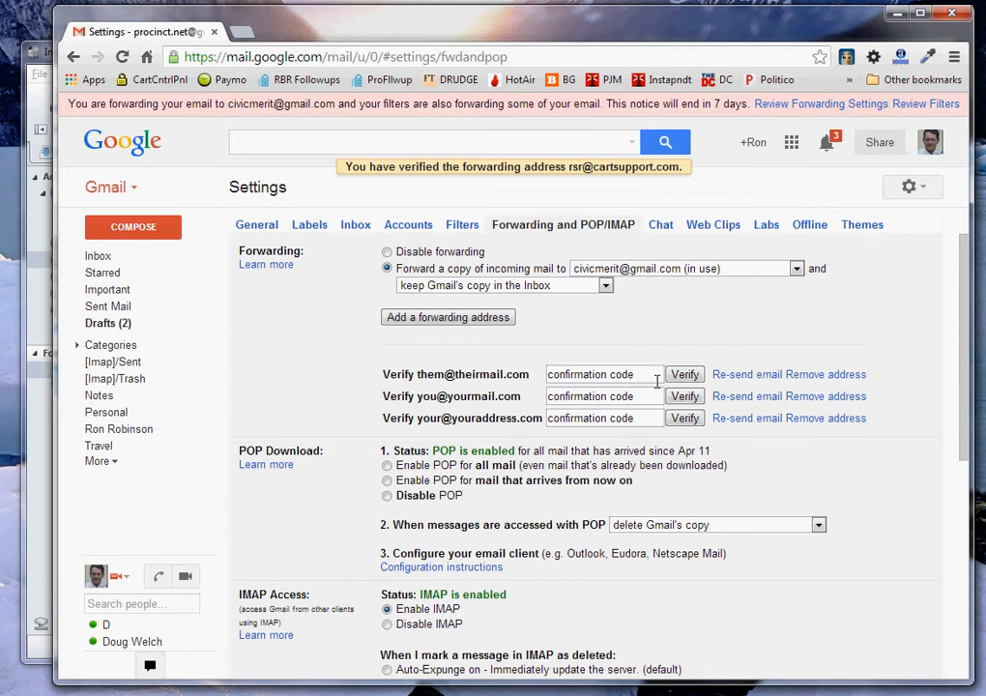
{"action": "left_click", "coordinate": [657, 379]}
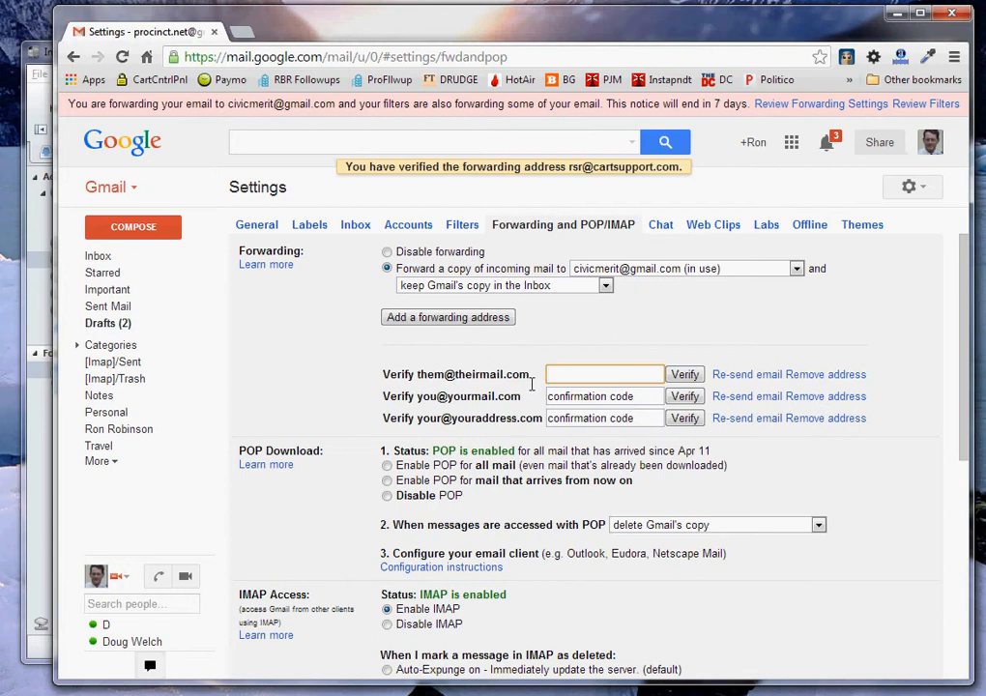
Step: Remove each of the three unverified forwarding addresses, confirming every removal with OK
{"action": "left_click", "coordinate": [849, 378]}
{"action": "left_click", "coordinate": [559, 163]}
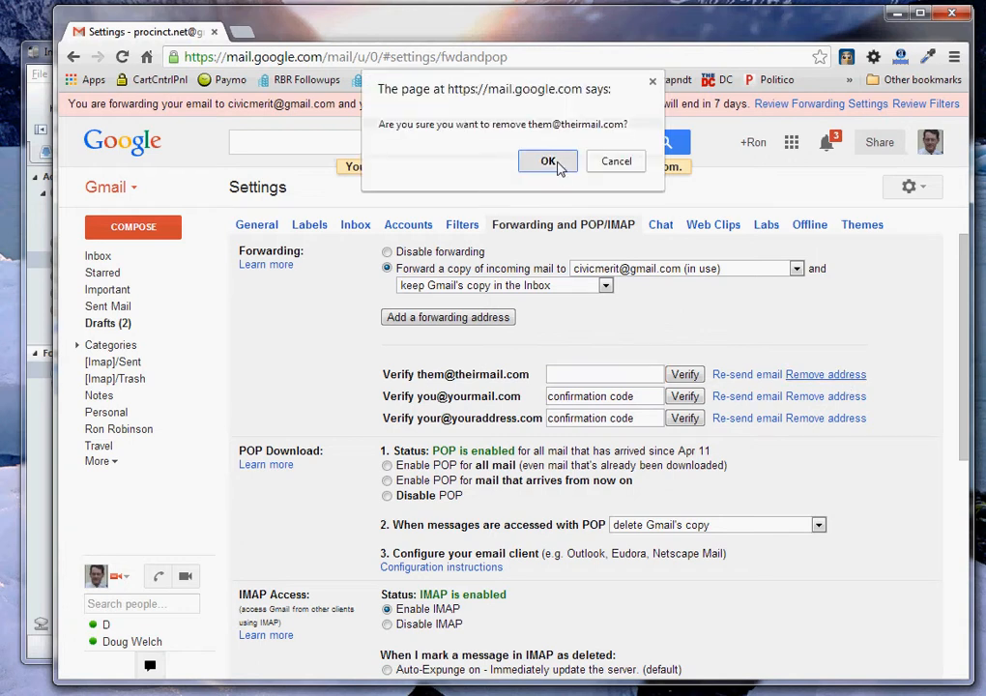
{"action": "left_click", "coordinate": [817, 375]}
{"action": "left_click", "coordinate": [547, 163]}
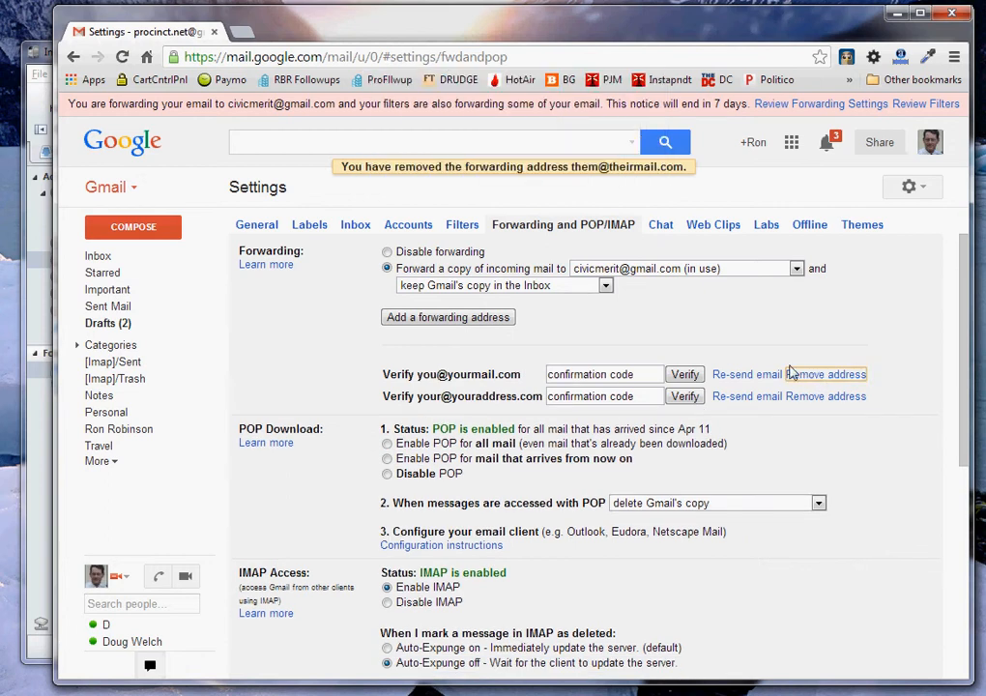
{"action": "left_click", "coordinate": [817, 376]}
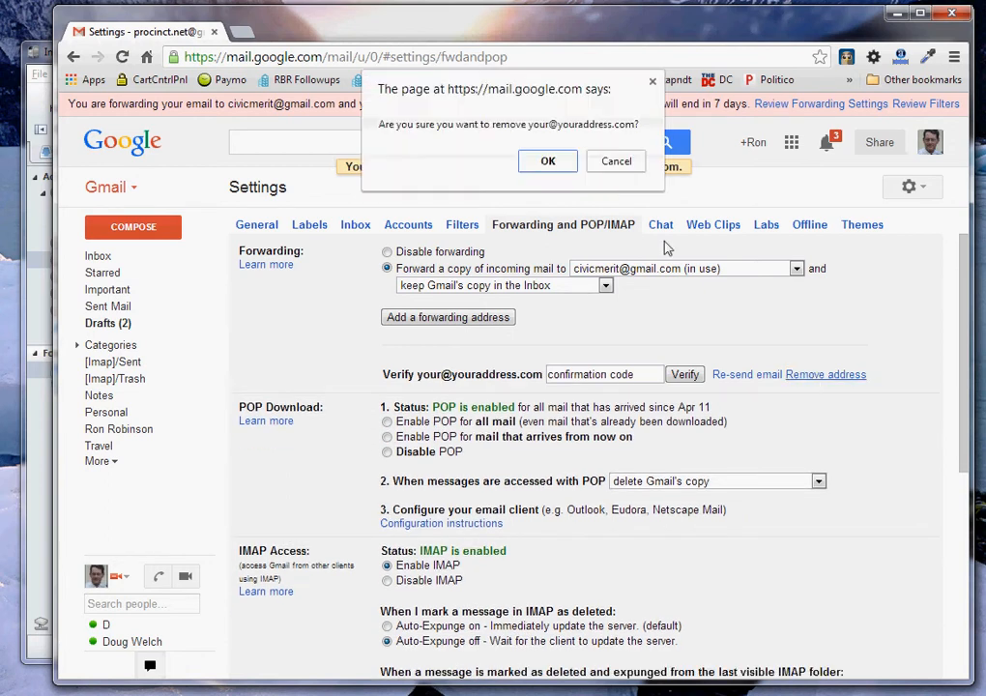
{"action": "left_click", "coordinate": [559, 160]}
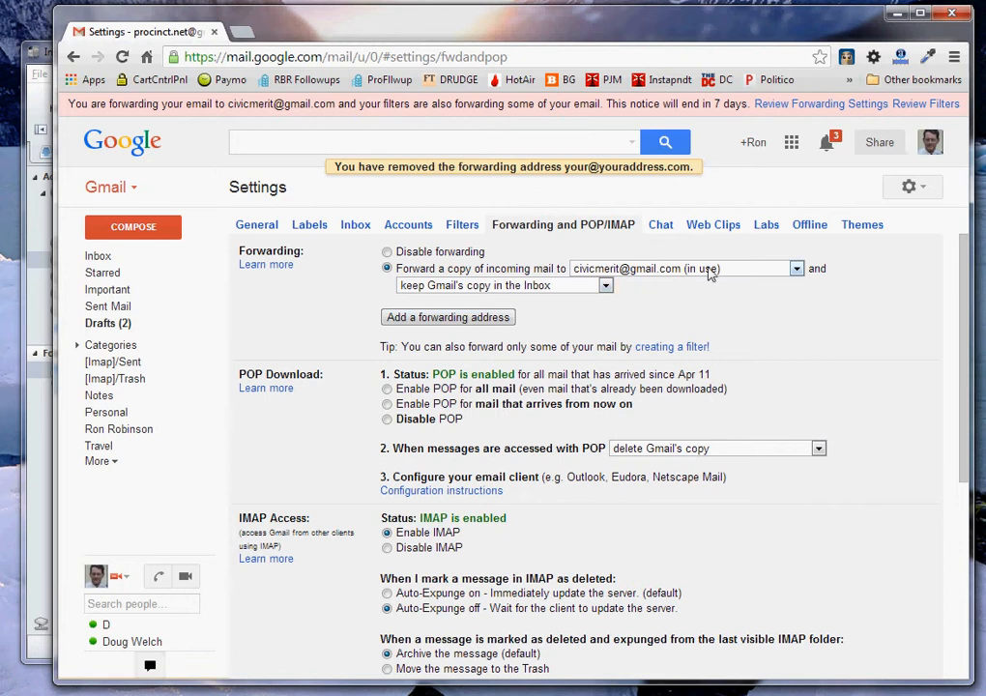
Step: On the Filters tab, start a new filter with the account's own Gmail address as the To condition
{"action": "left_click", "coordinate": [463, 224]}
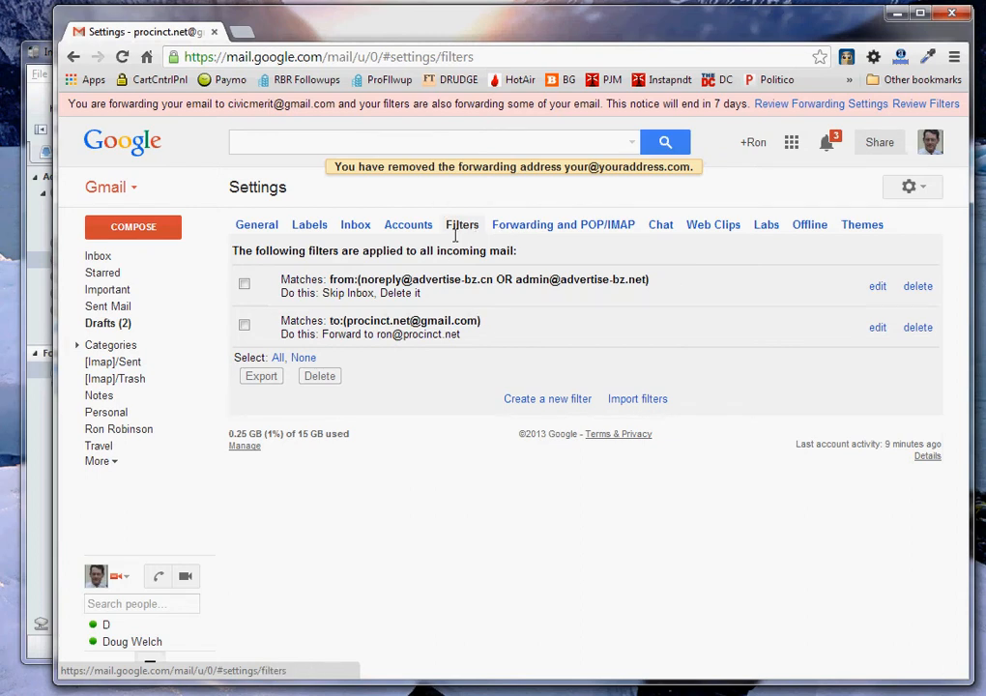
{"action": "left_click", "coordinate": [537, 403]}
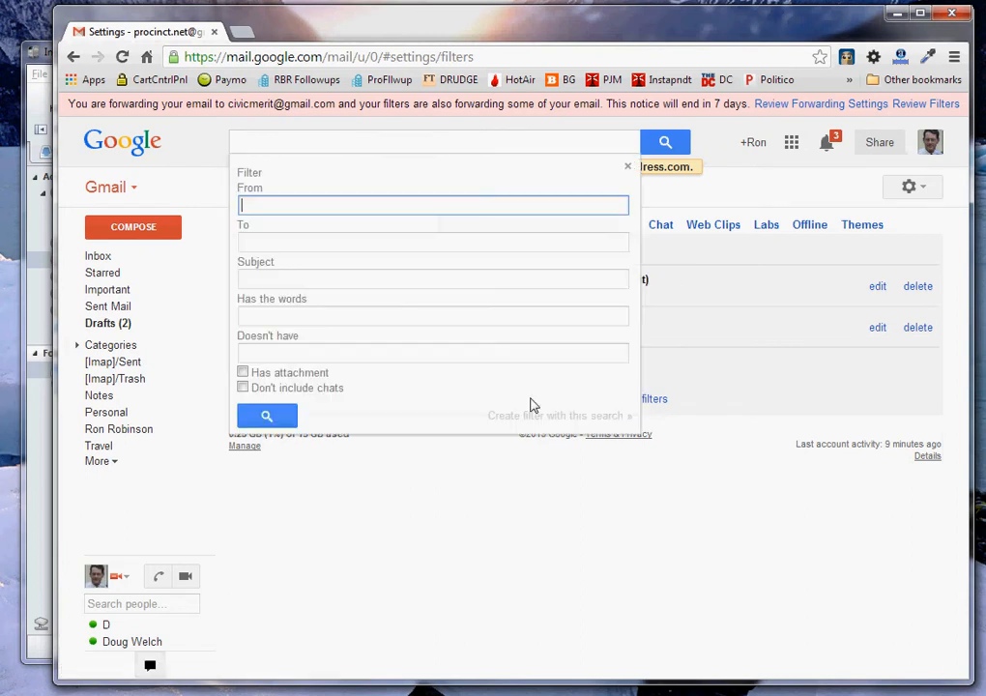
{"action": "left_click", "coordinate": [297, 248]}
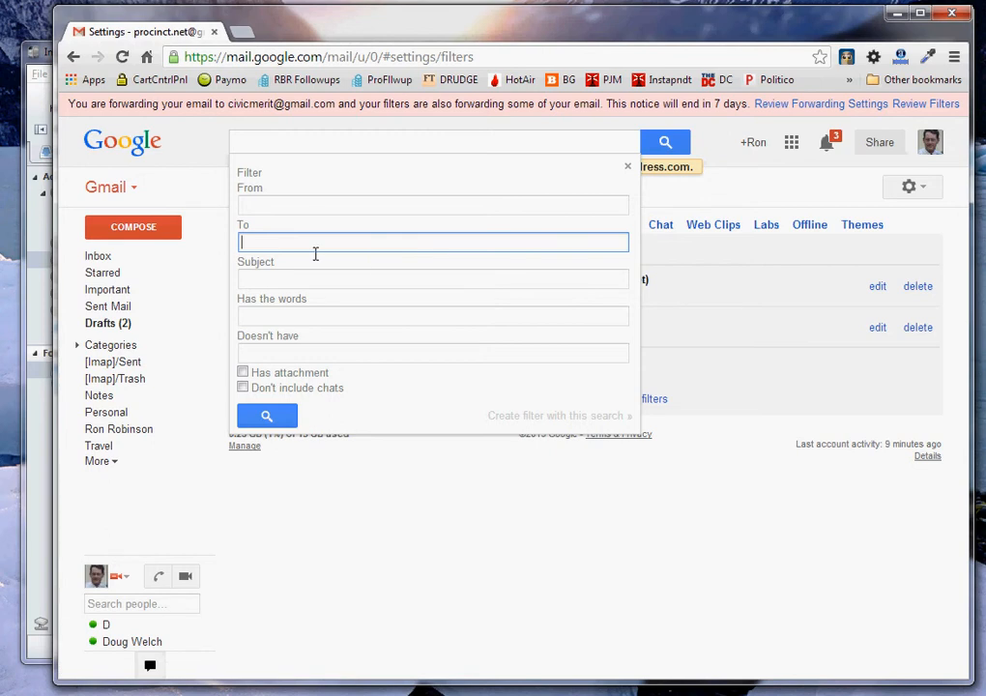
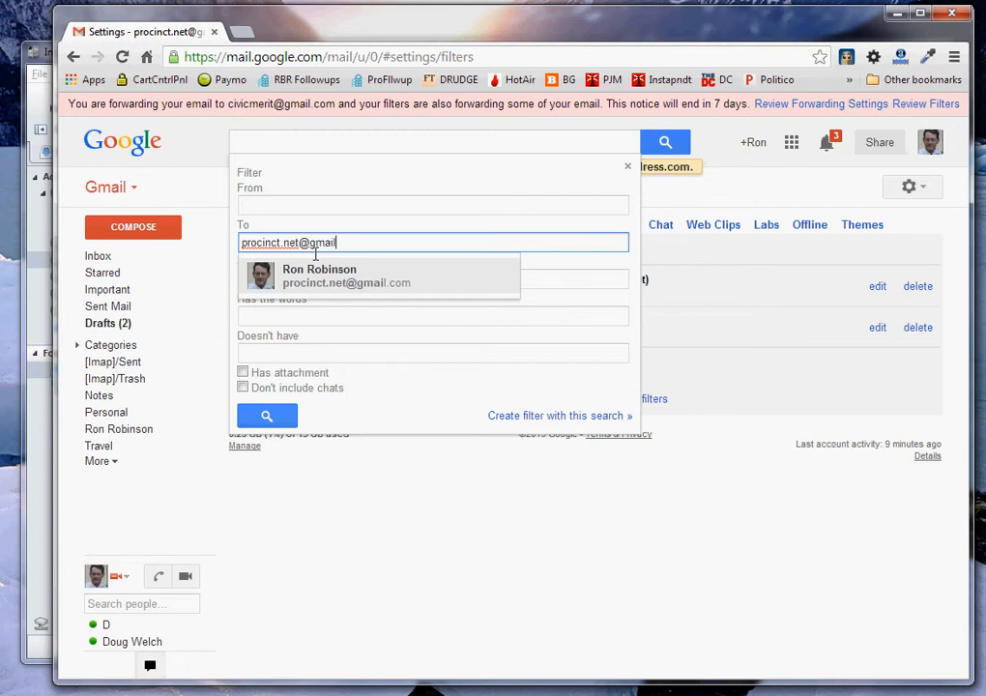
{"action": "left_click_drag", "start_coordinate": [364, 243], "coordinate": [194, 245]}
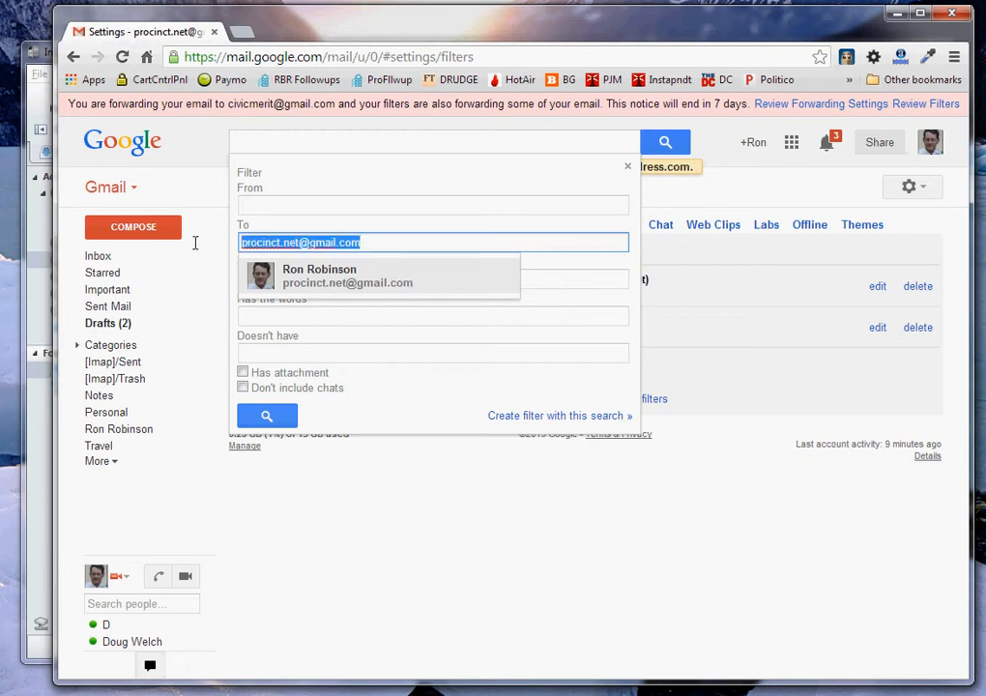
{"action": "left_click", "coordinate": [390, 245]}
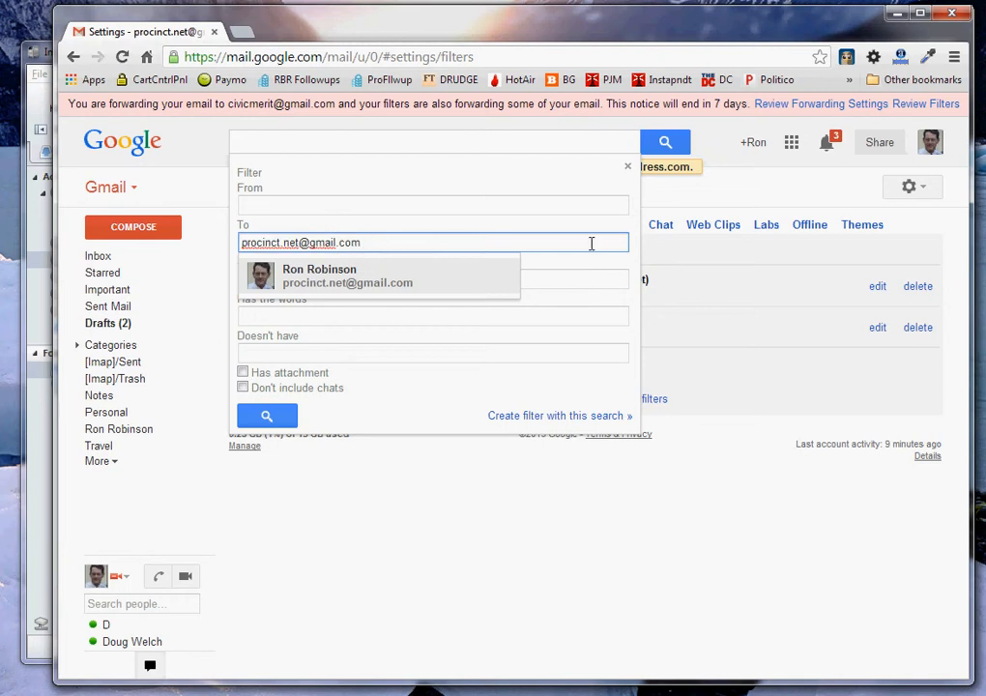
{"action": "left_click", "coordinate": [620, 280]}
{"action": "left_click", "coordinate": [559, 417]}
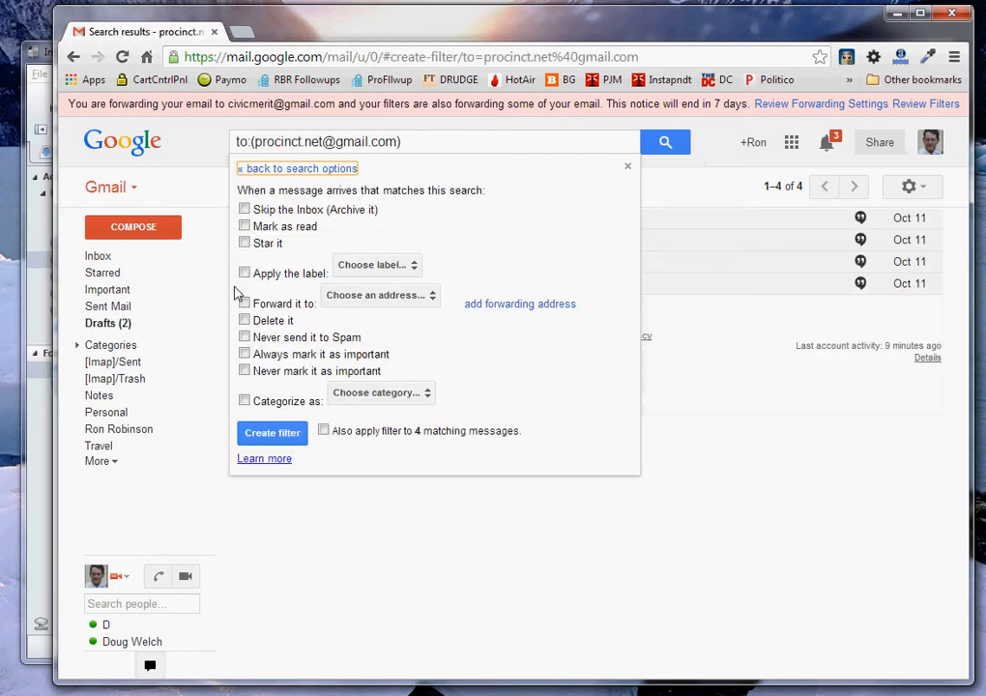
Step: Set the filter to forward matching mail to the newly verified address and create it
{"action": "left_click", "coordinate": [245, 304]}
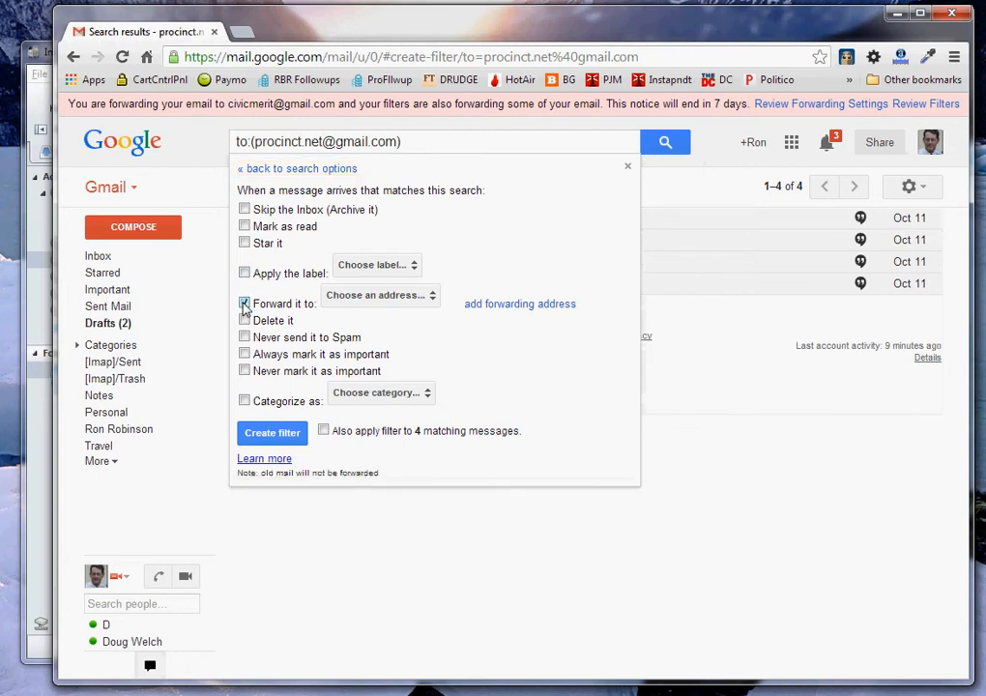
{"action": "left_click", "coordinate": [407, 296]}
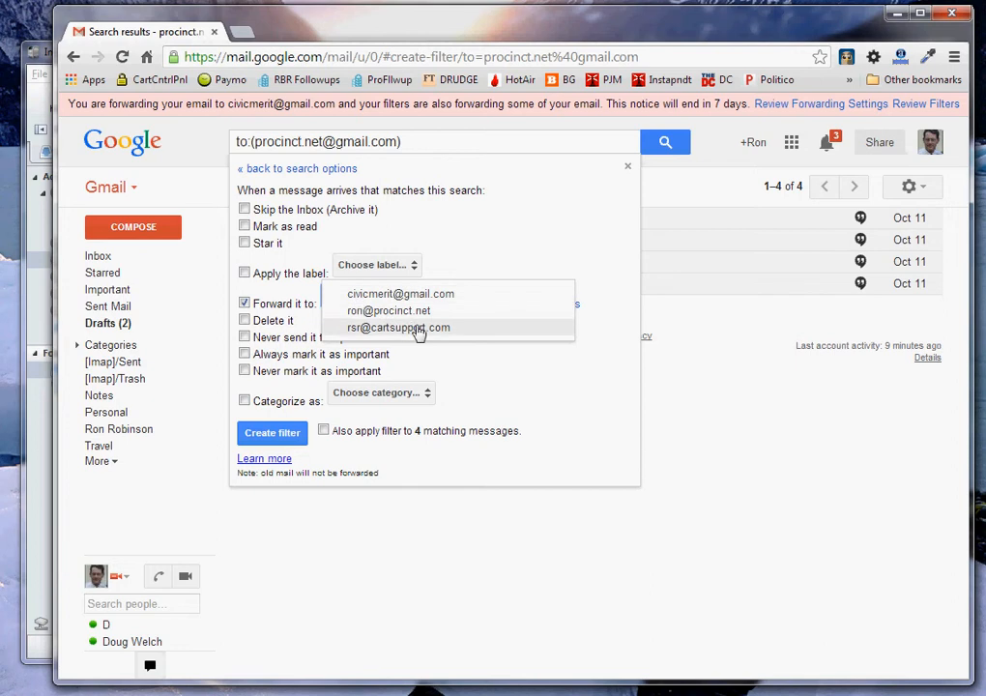
{"action": "left_click", "coordinate": [419, 328]}
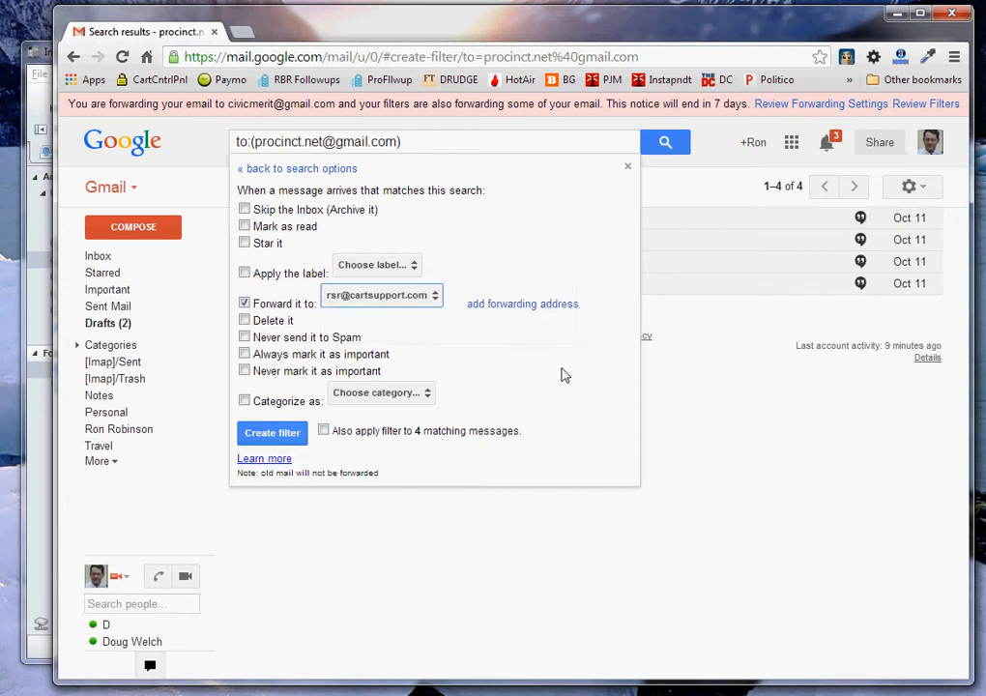
{"action": "left_click", "coordinate": [271, 443]}
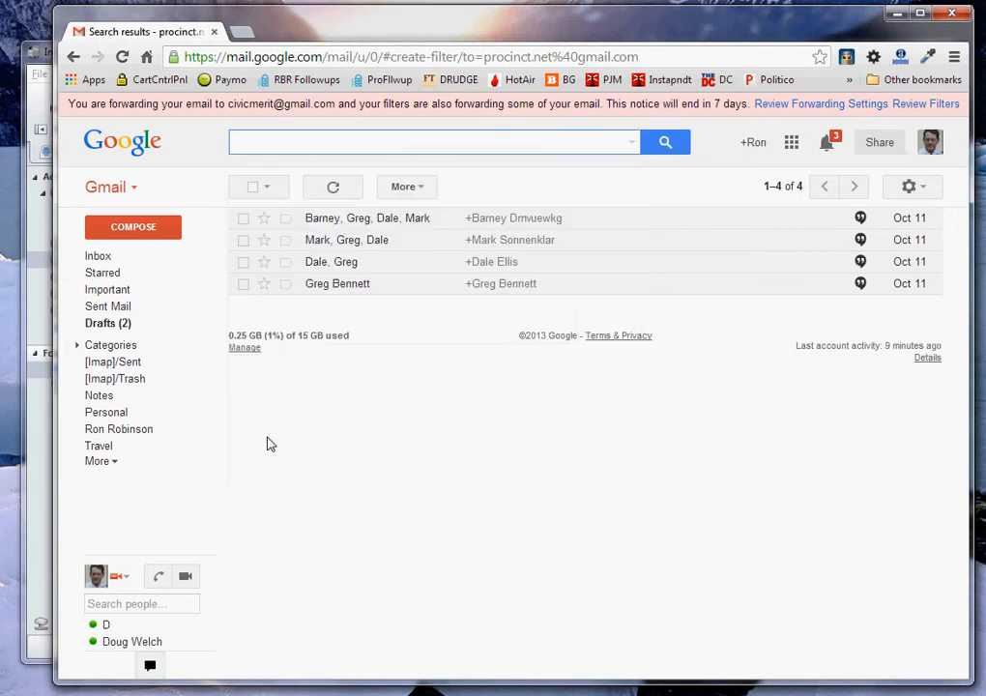